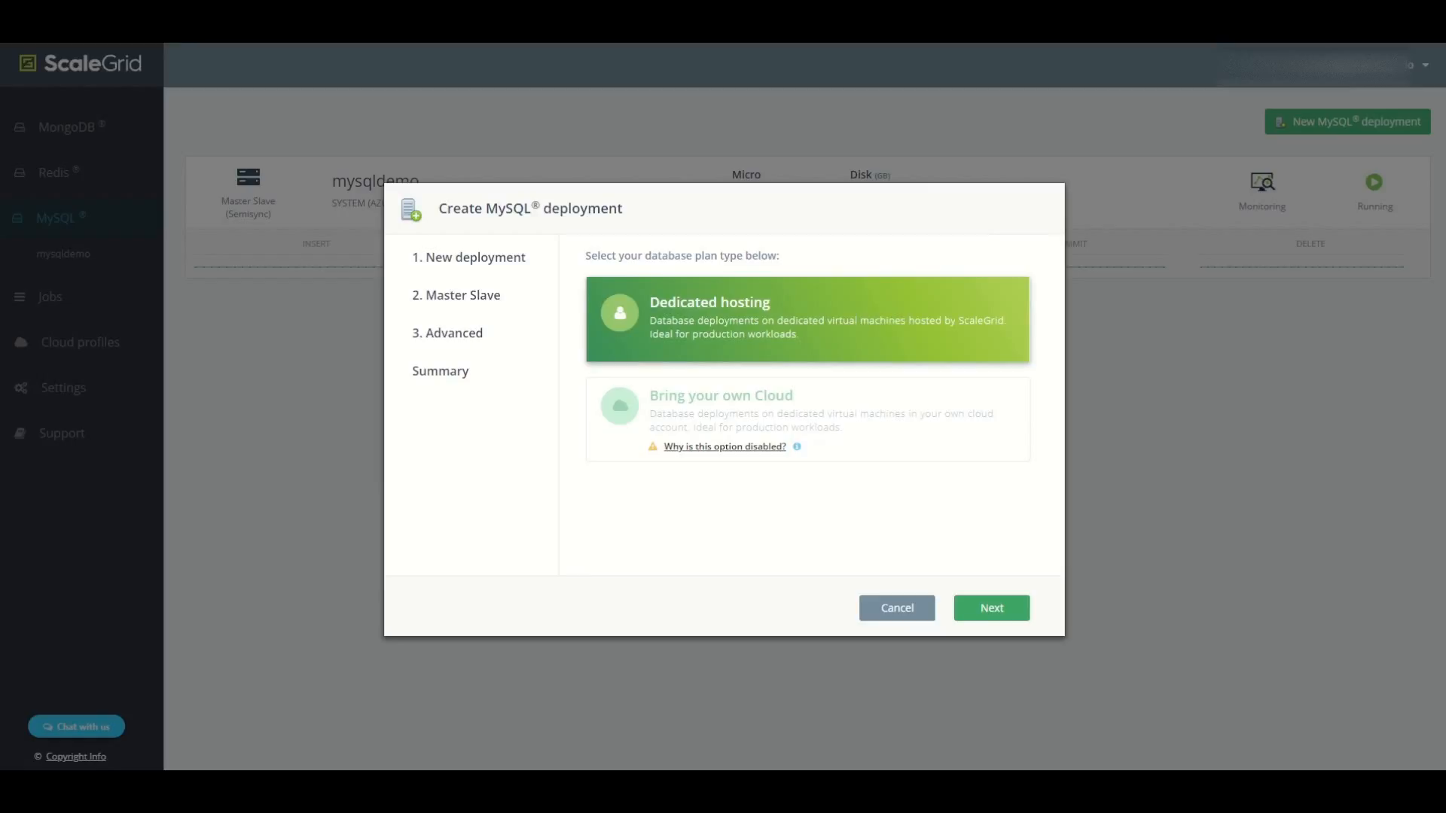
# Start a dedicated-hosting MySQL deployment named testcluster on the SYSTEM (AZUREARM) - MysqlEastUS2 cloud profile.
pyautogui.click(992, 609)
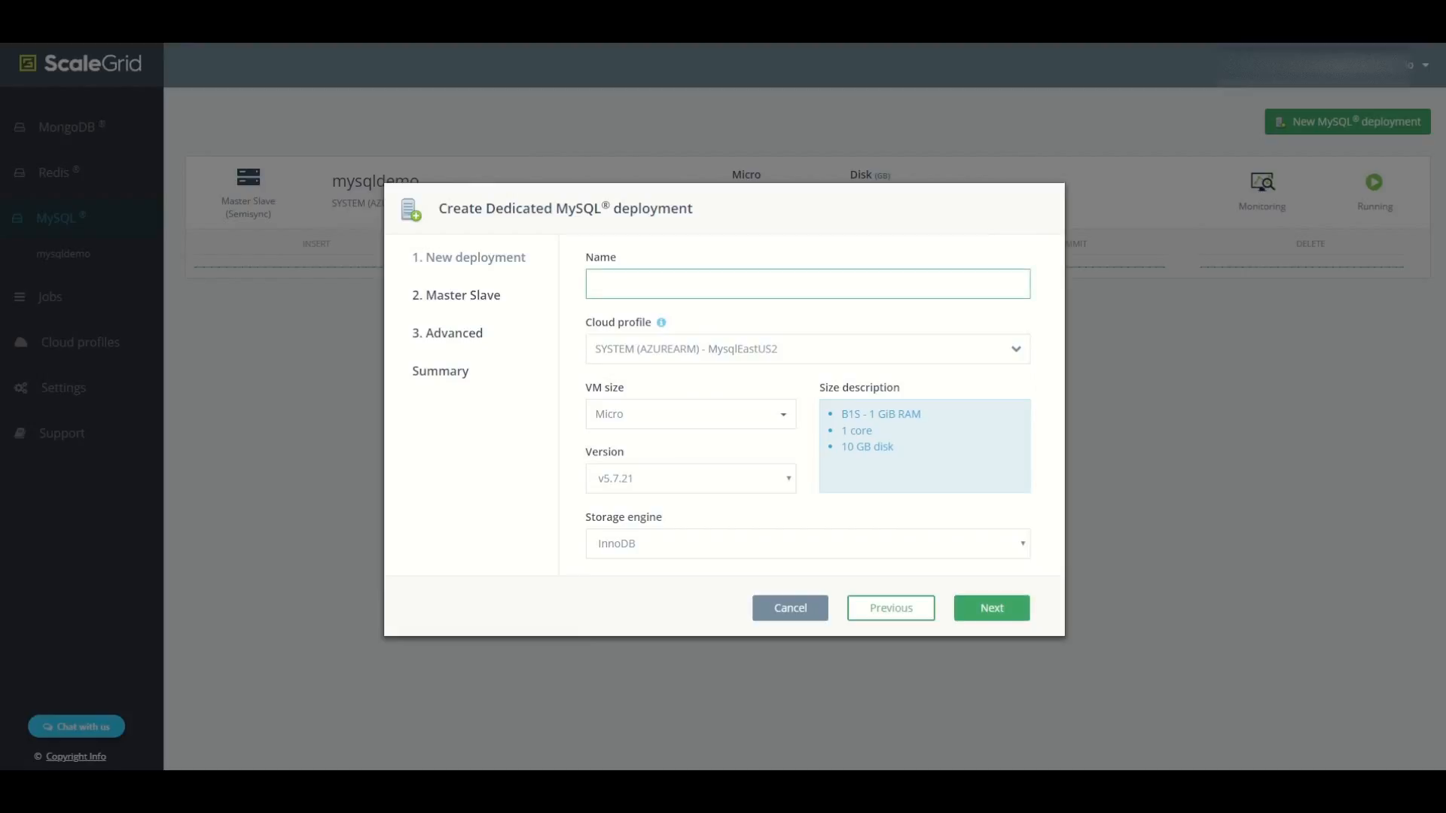
pyautogui.write('testcluster')
pyautogui.click(778, 349)
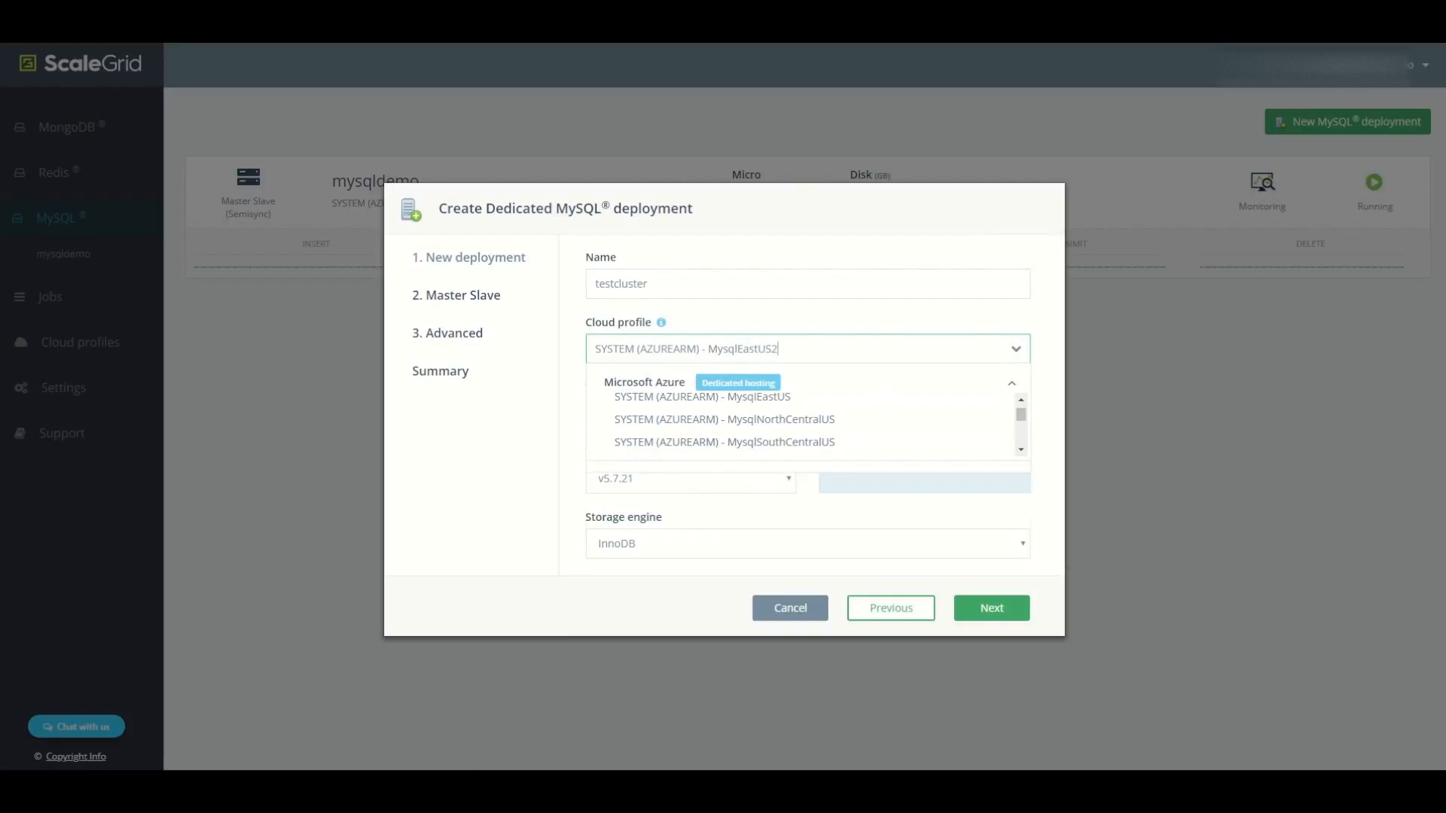
pyautogui.click(1021, 451)
pyautogui.click(1022, 400)
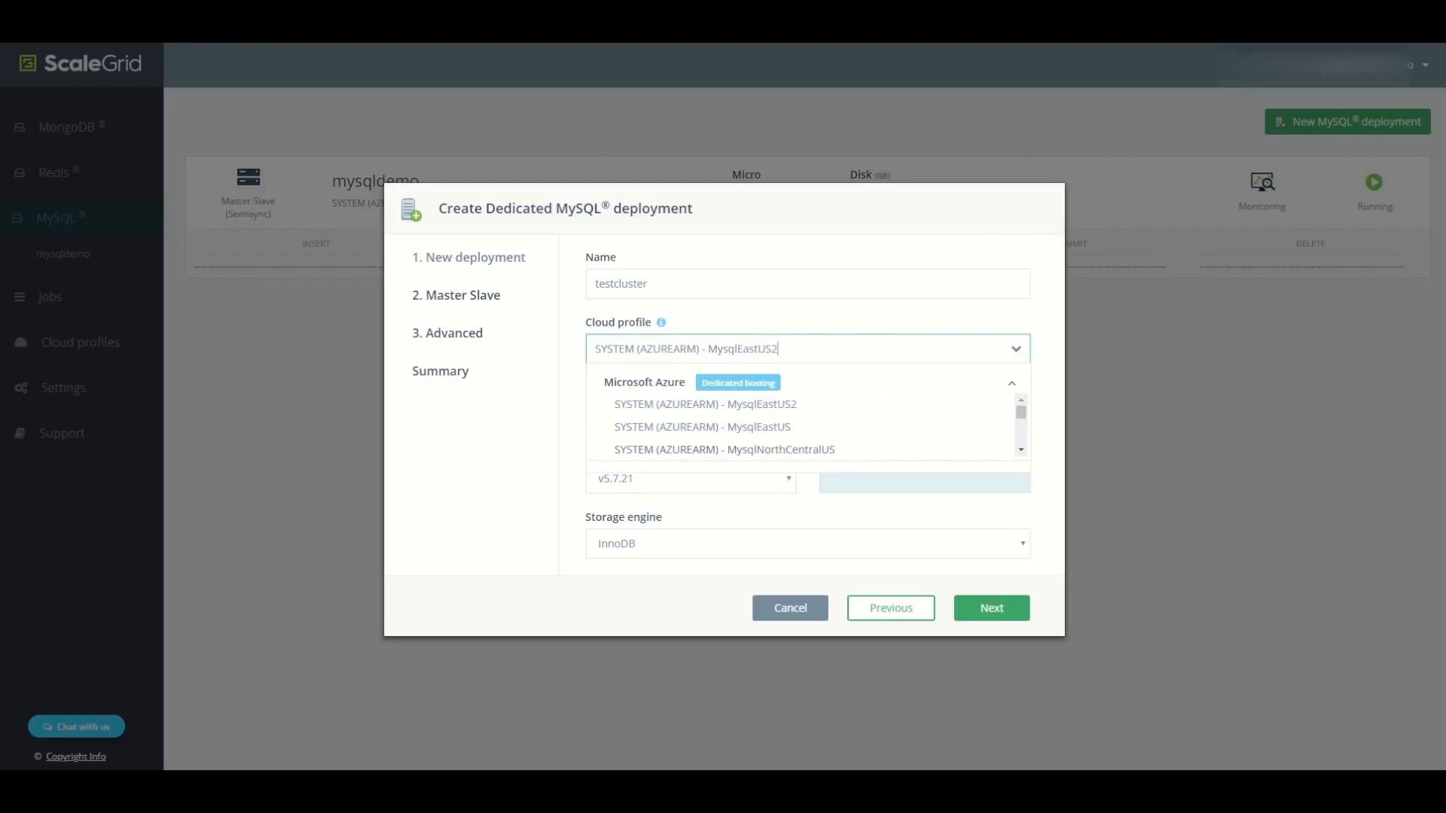
pyautogui.click(705, 405)
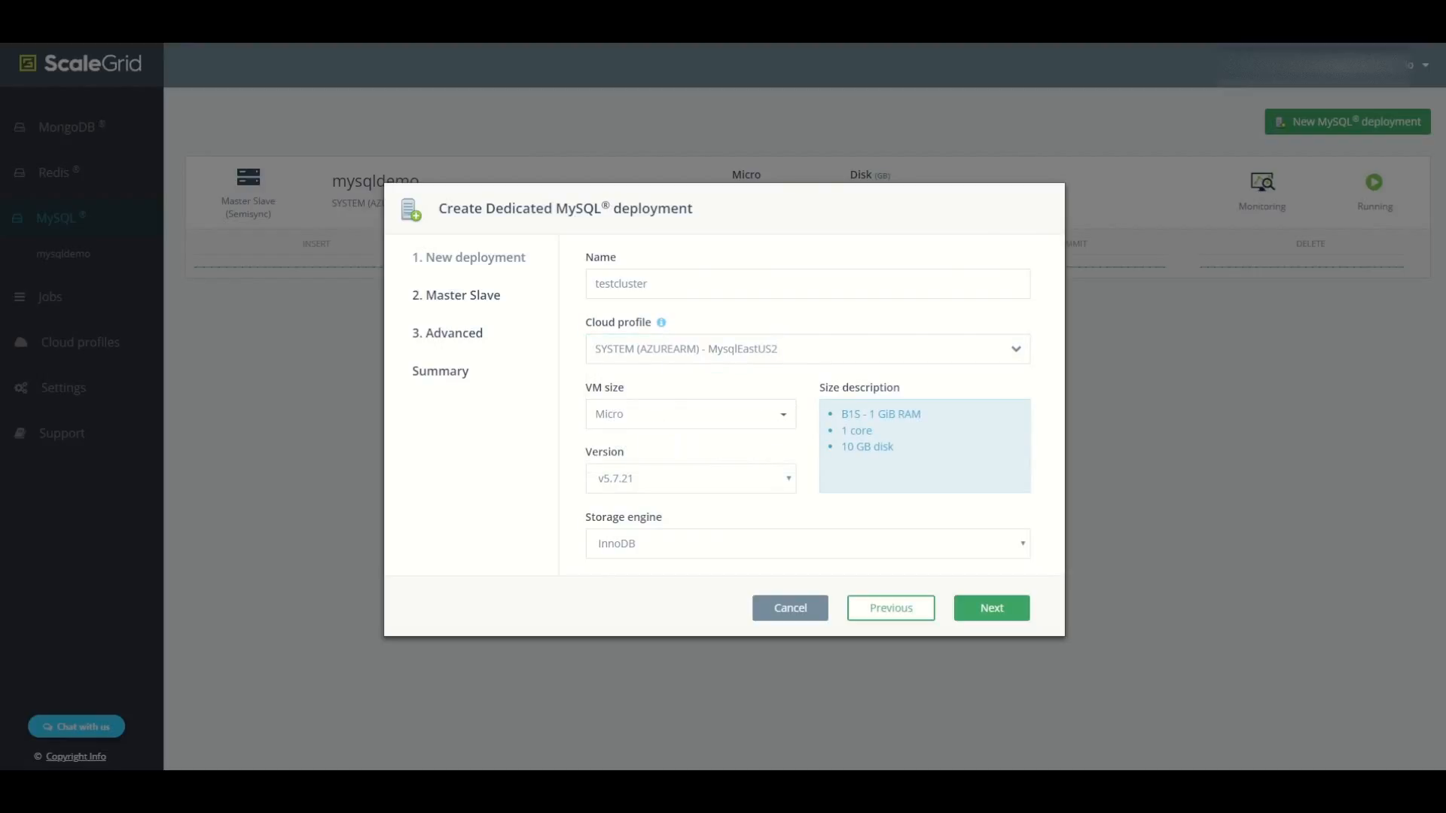
# Set the VM size to Medium, keeping version v5.7.21 and the InnoDB storage engine, and continue to the master slave settings.
pyautogui.click(691, 414)
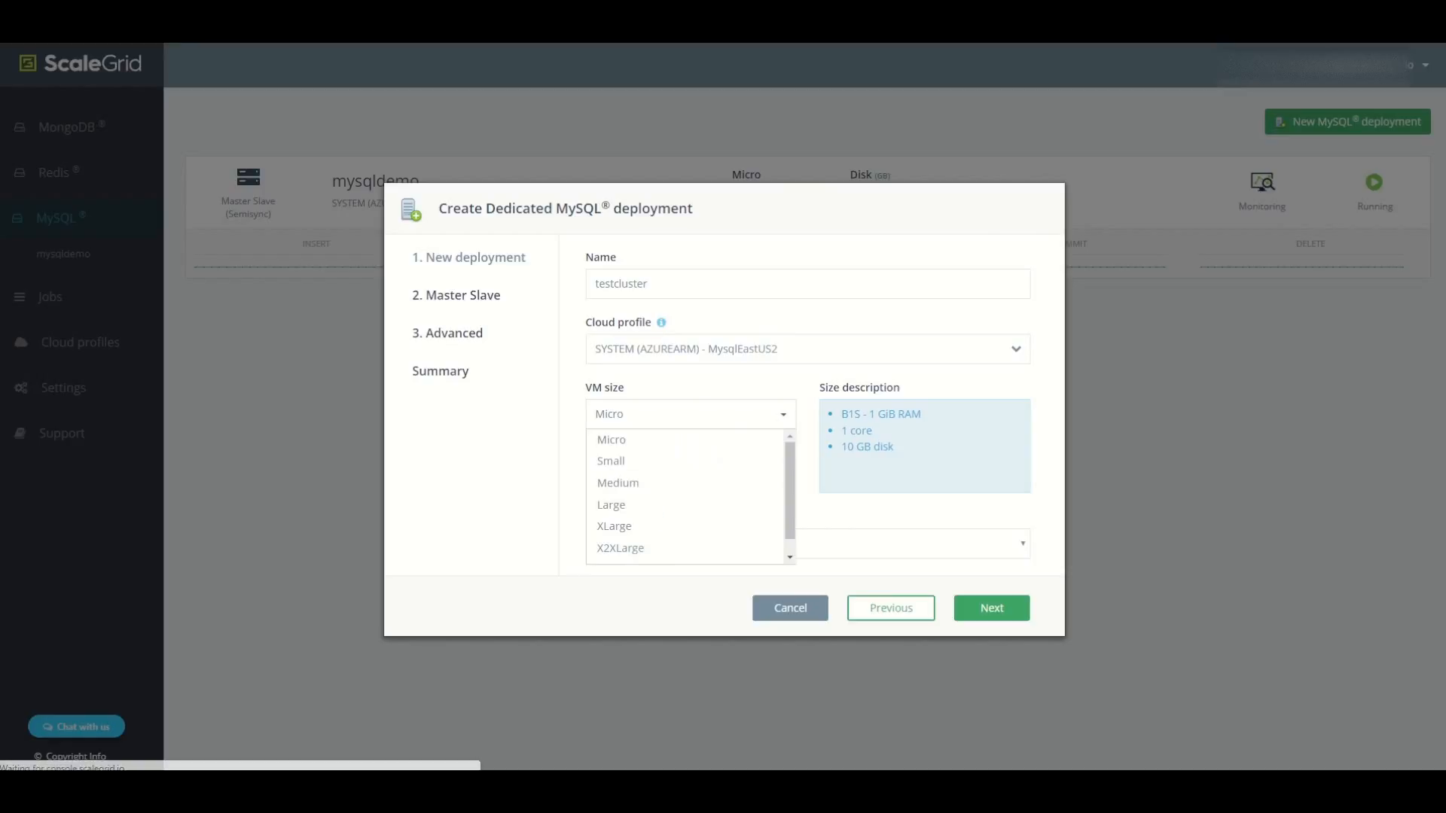
pyautogui.moveTo(791, 474)
pyautogui.mouseDown()
pyautogui.moveTo(790, 488)
pyautogui.moveTo(790, 474)
pyautogui.mouseUp()
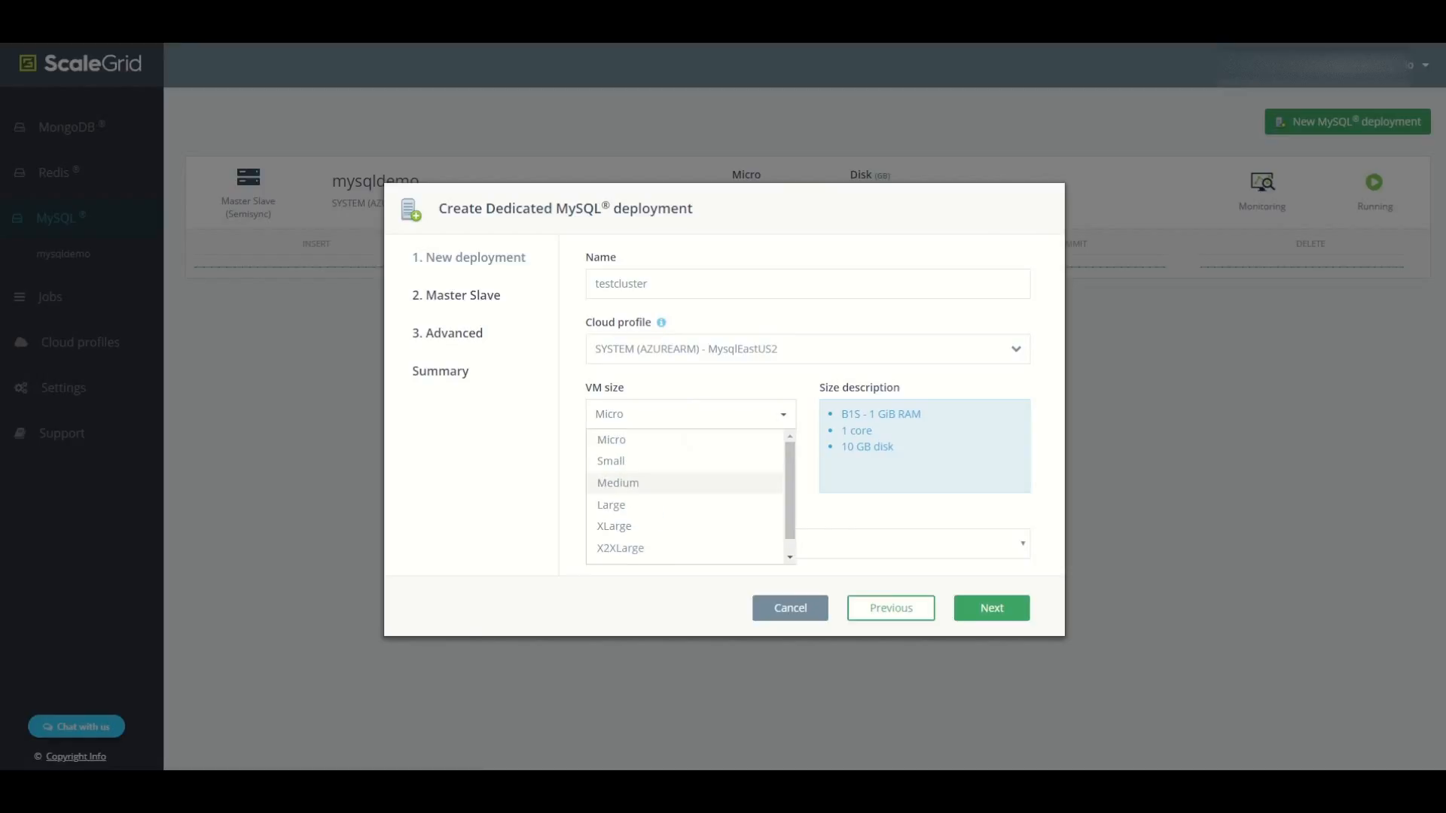
pyautogui.click(678, 483)
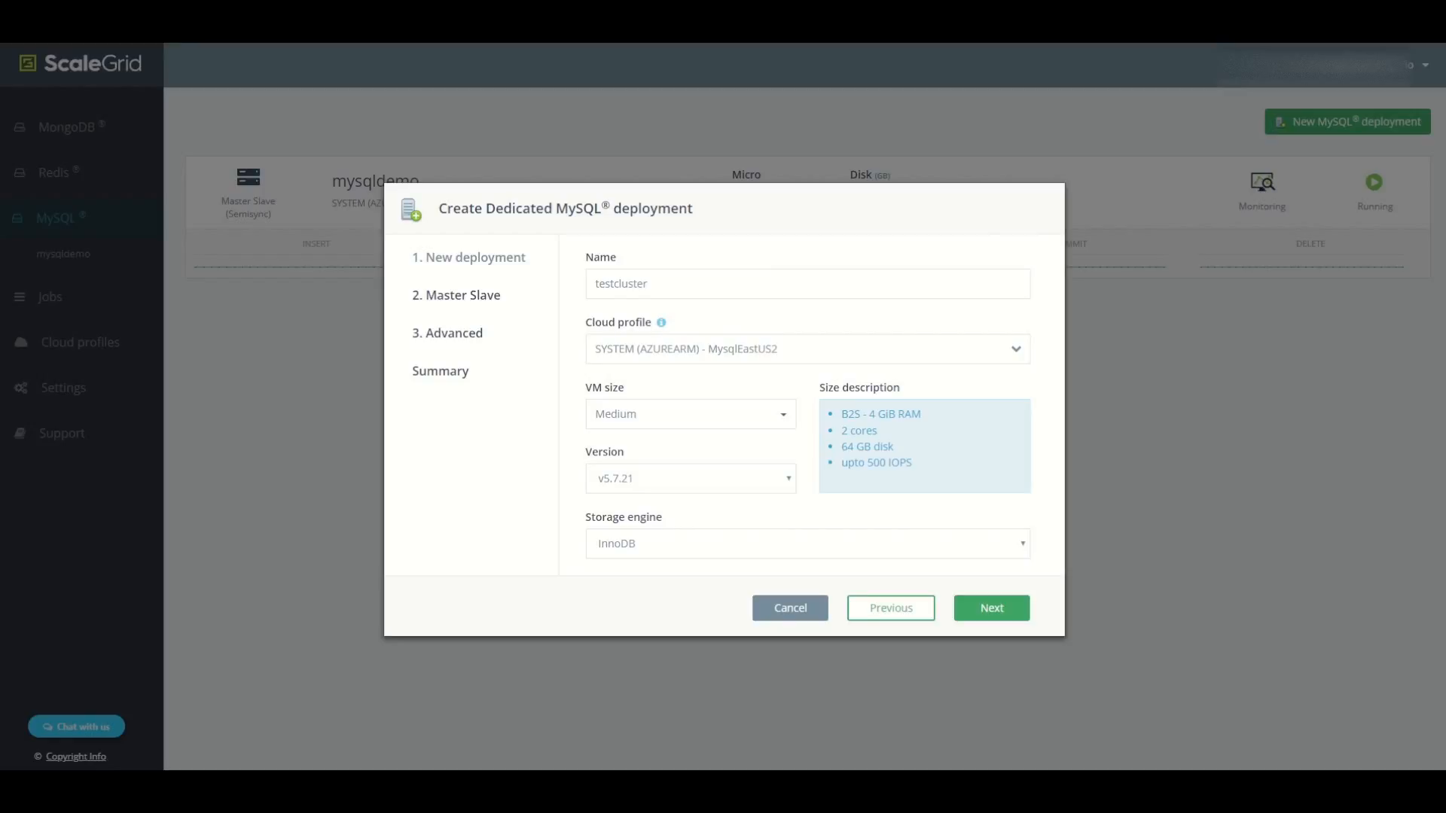
pyautogui.click(690, 479)
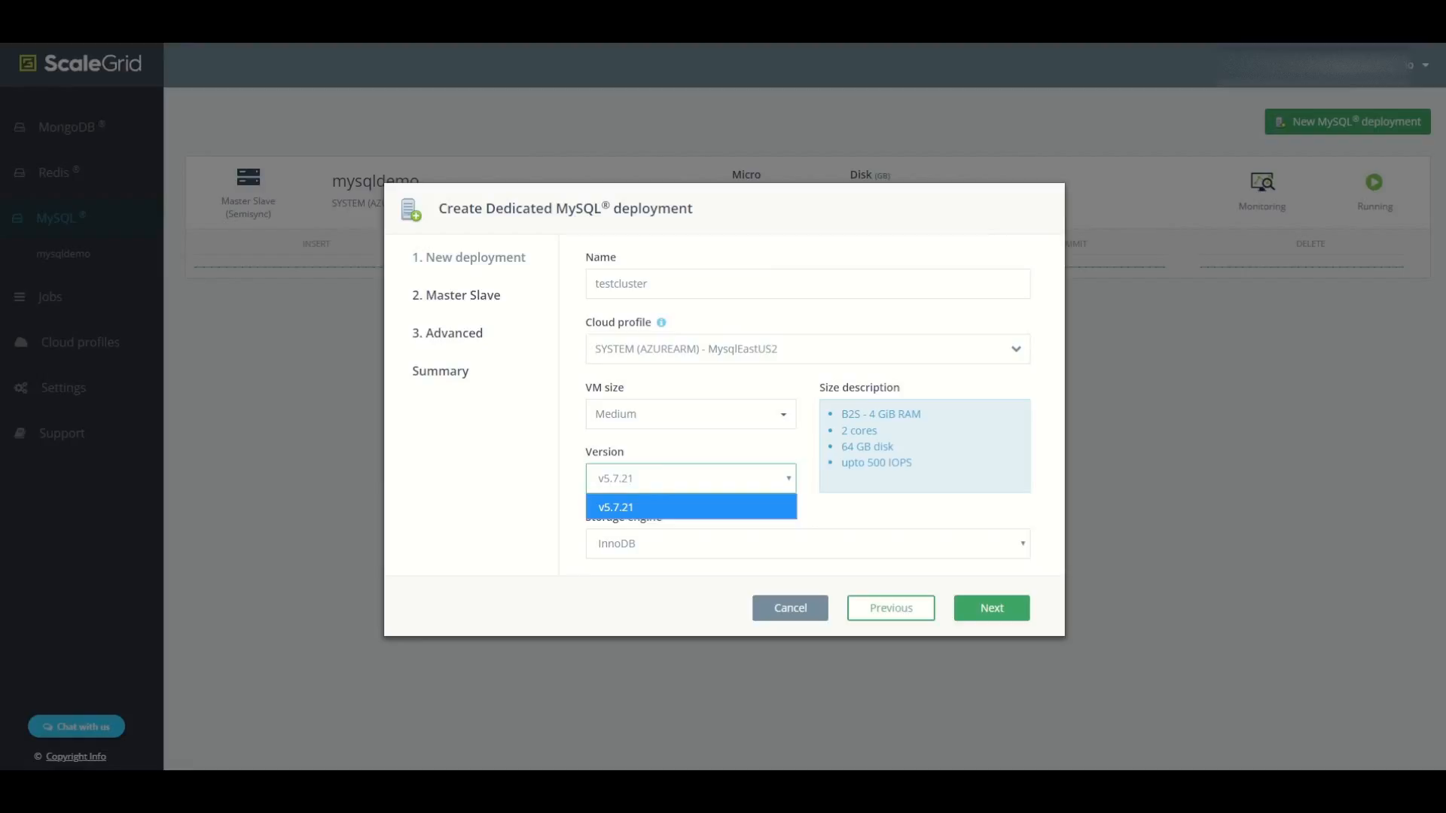
pyautogui.click(691, 507)
pyautogui.click(807, 543)
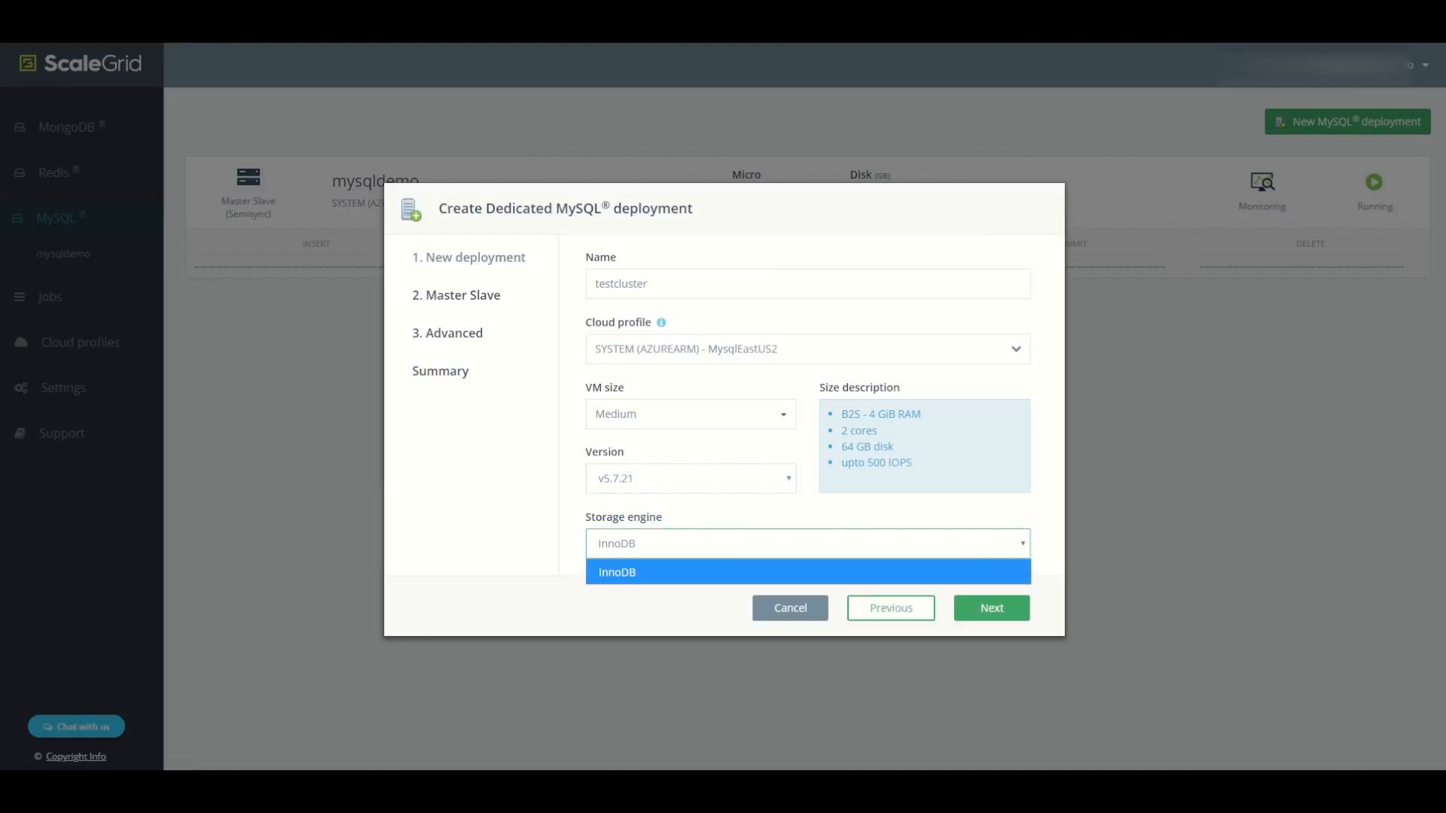
pyautogui.click(807, 572)
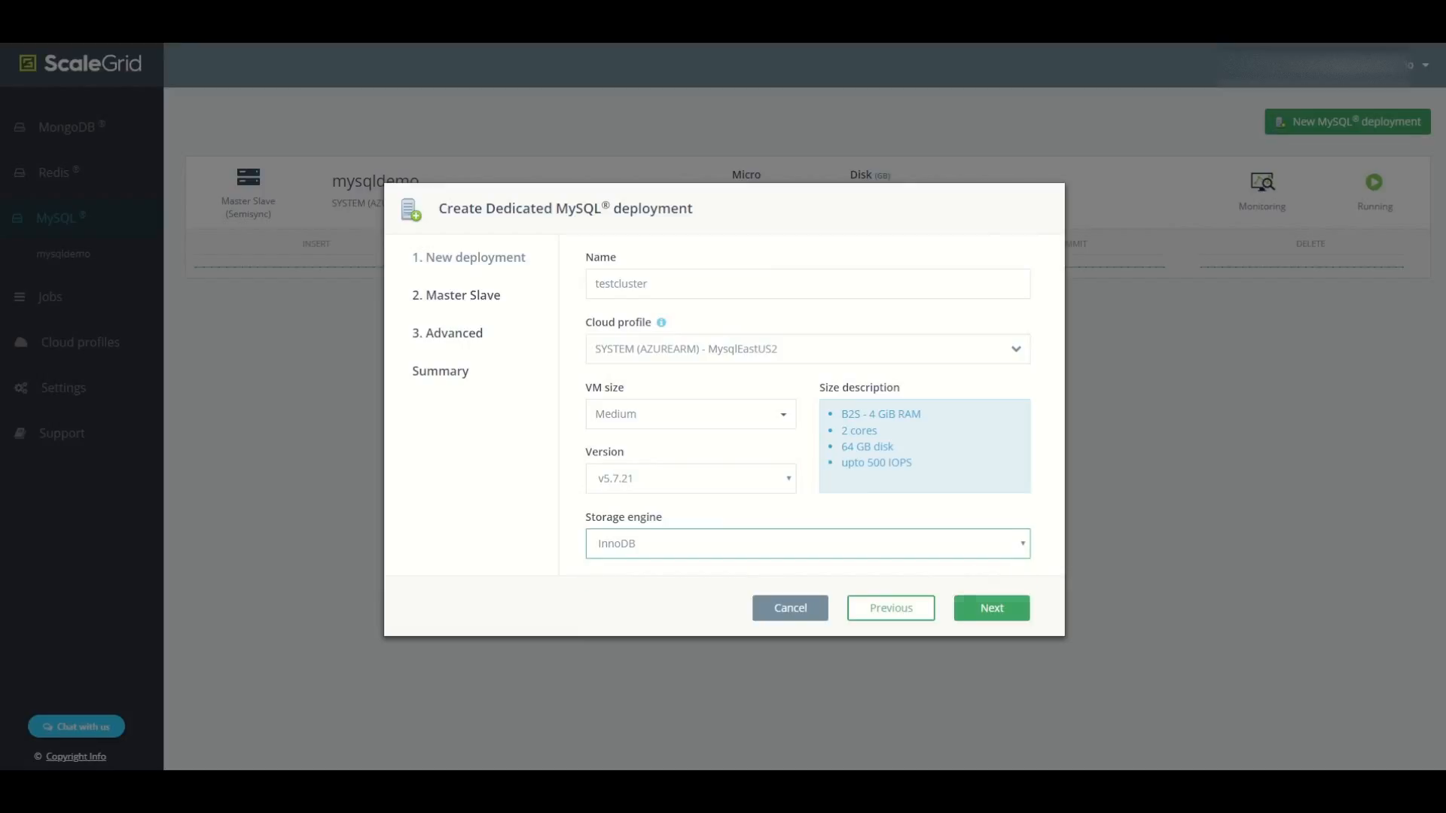
pyautogui.click(991, 609)
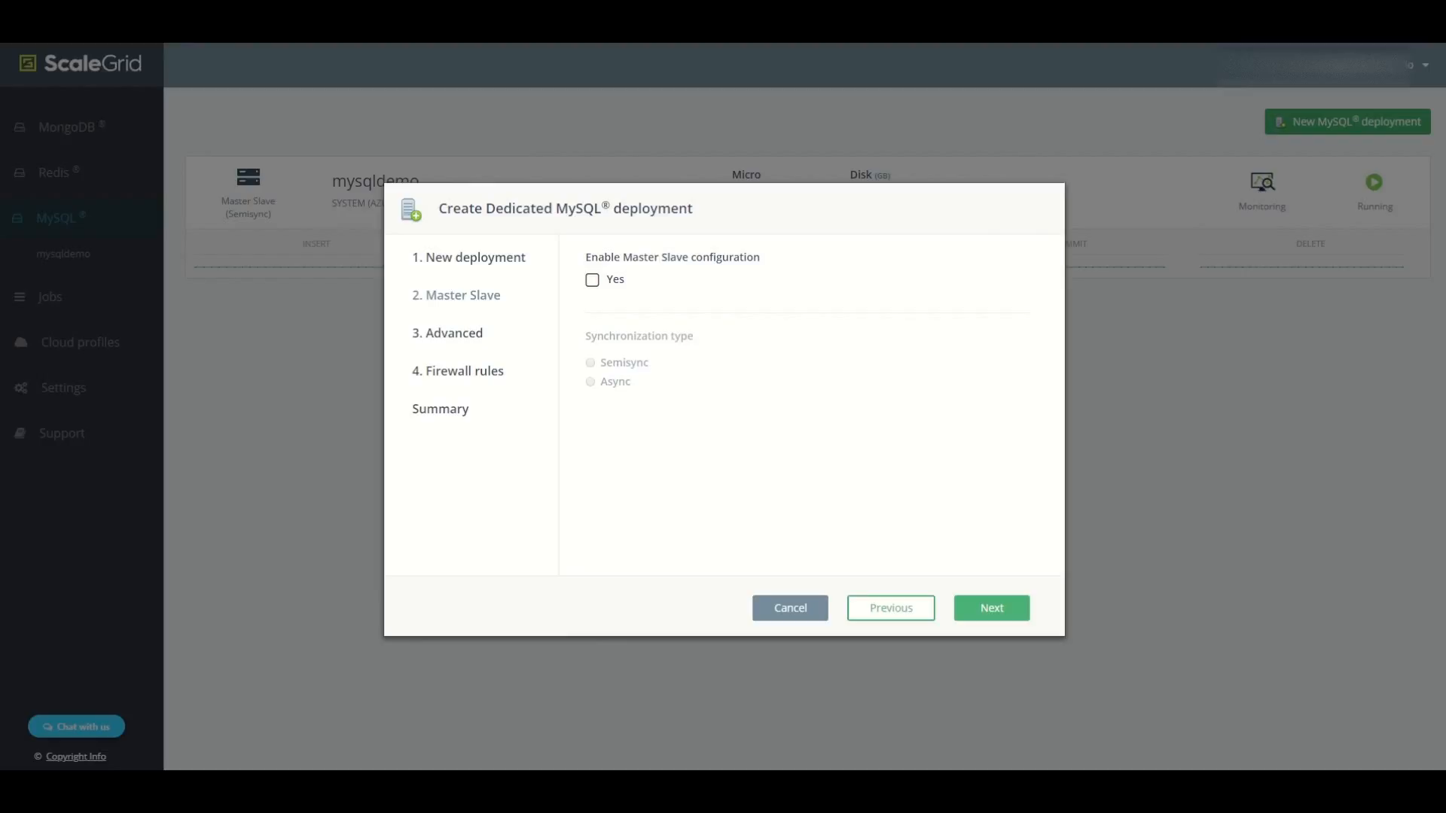
# Enable the master slave configuration with 3 nodes and Async synchronization.
pyautogui.click(592, 281)
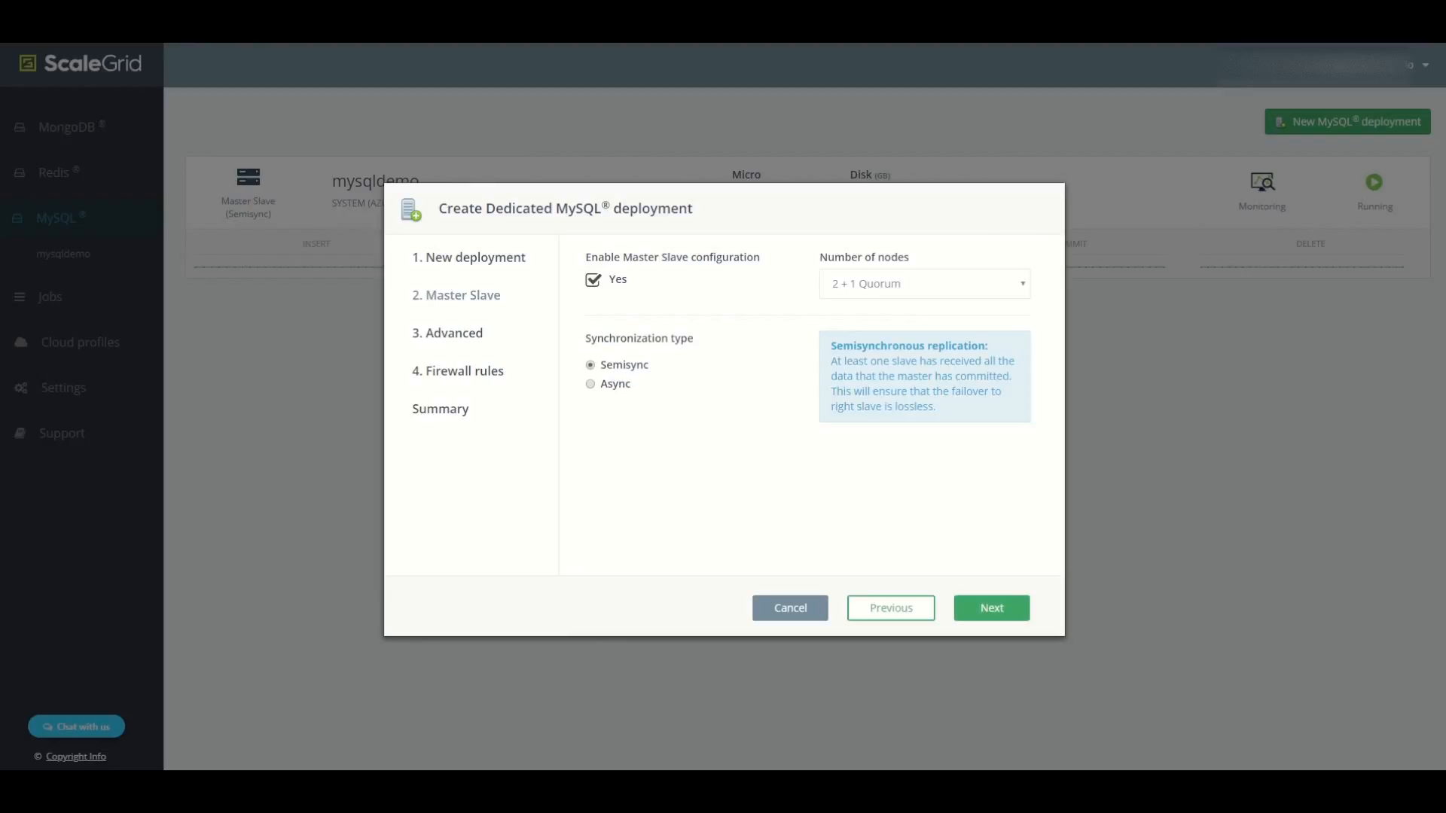
pyautogui.click(925, 284)
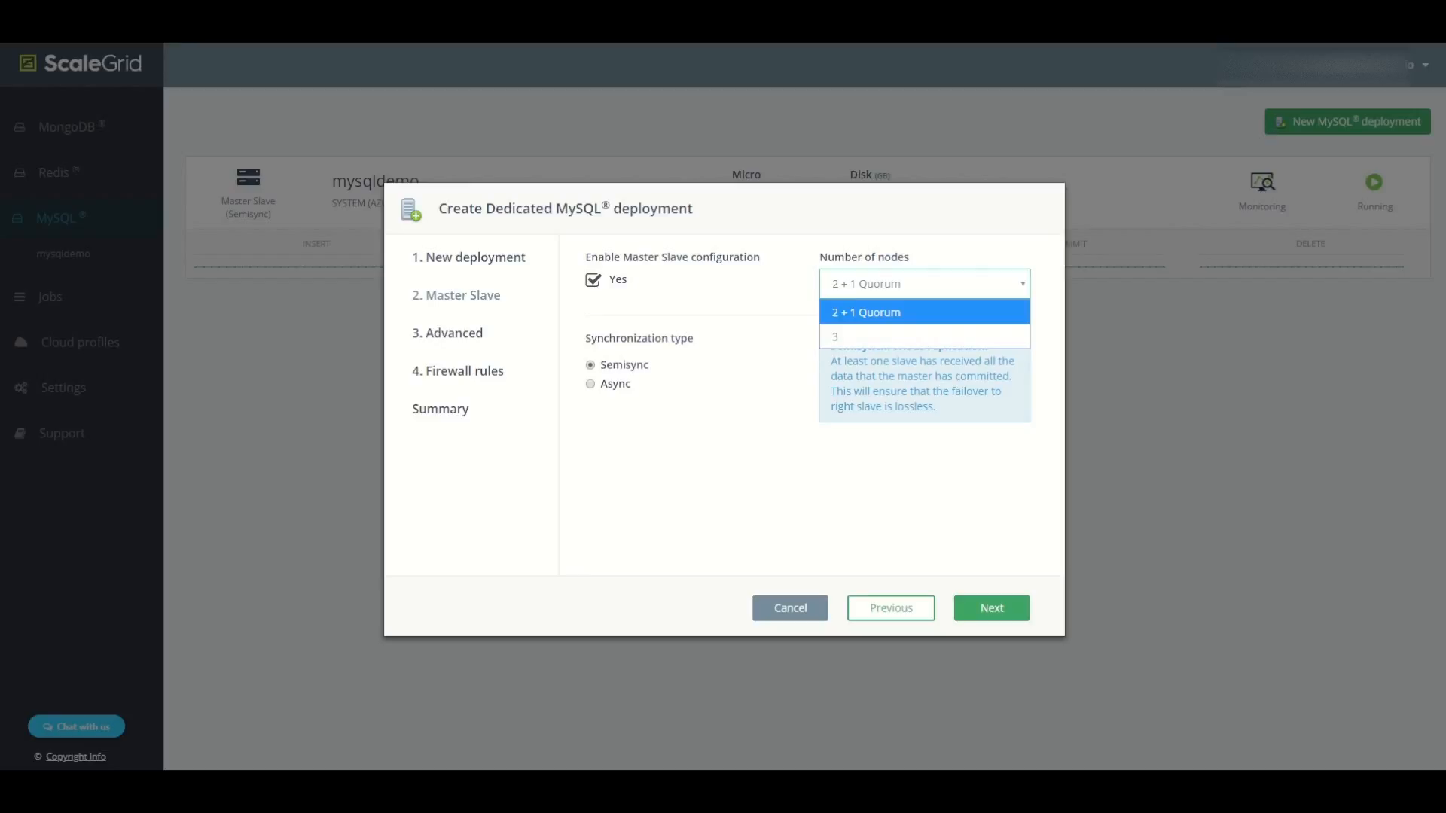
pyautogui.click(924, 337)
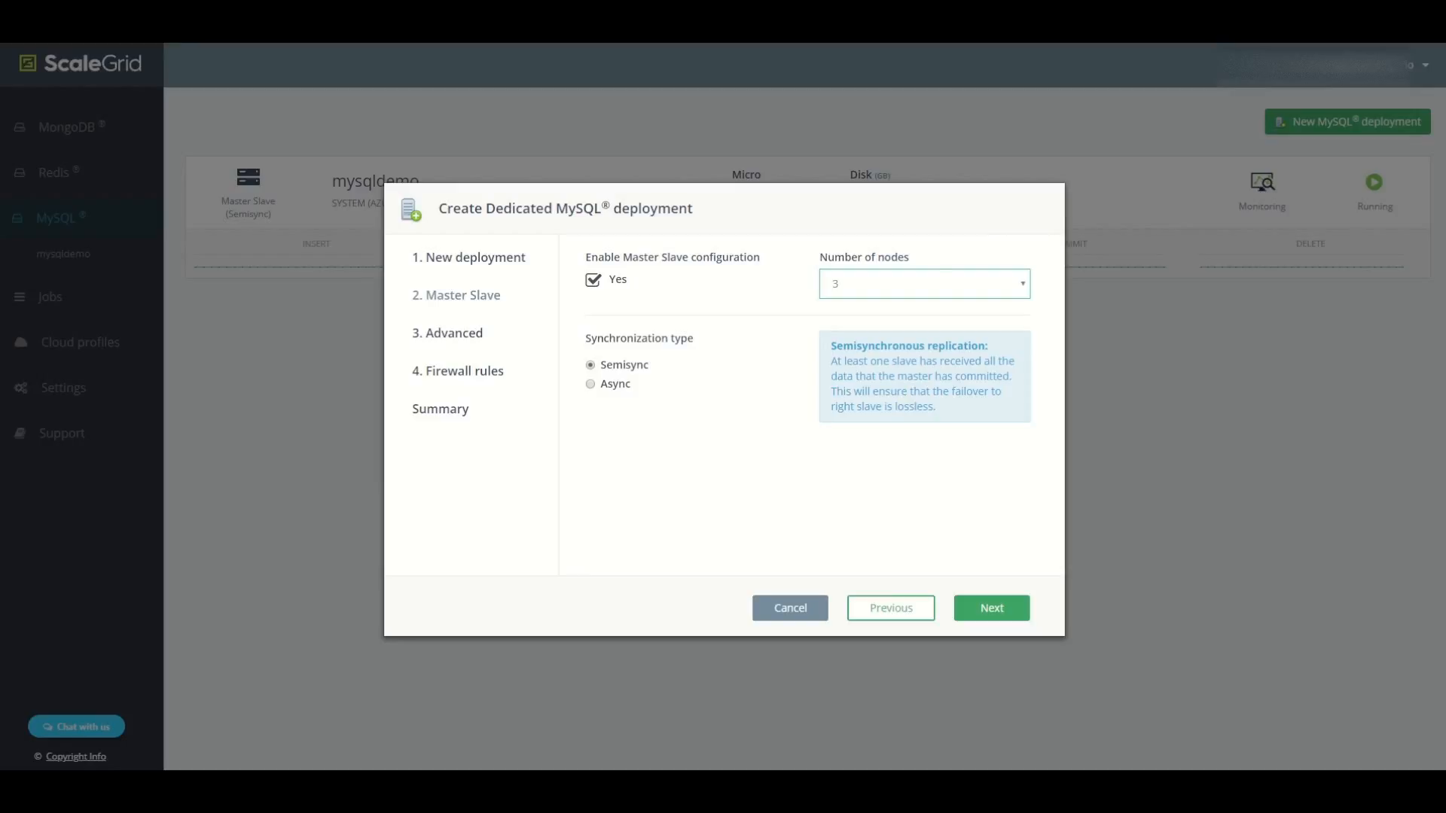
pyautogui.click(591, 385)
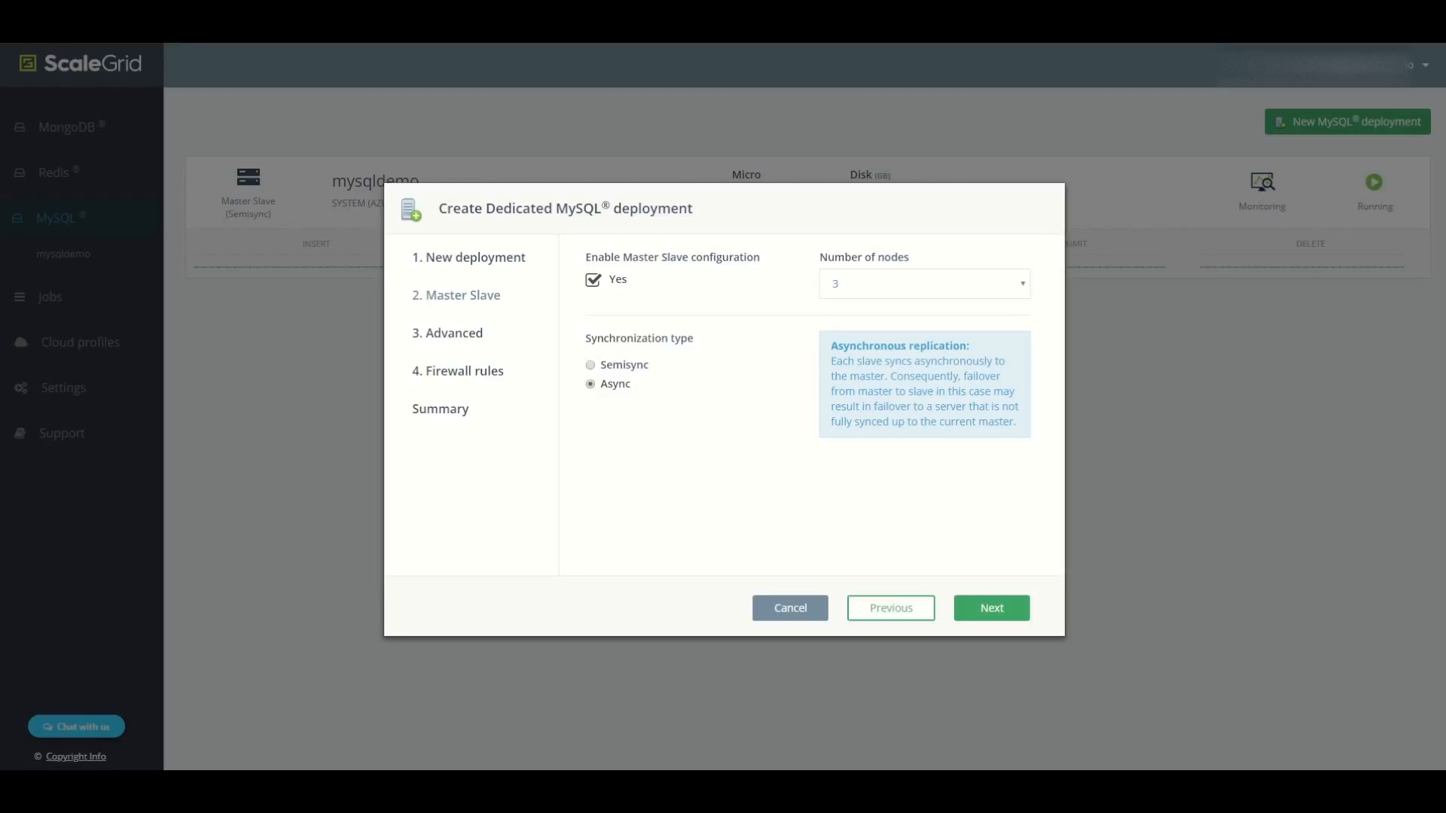
pyautogui.click(992, 608)
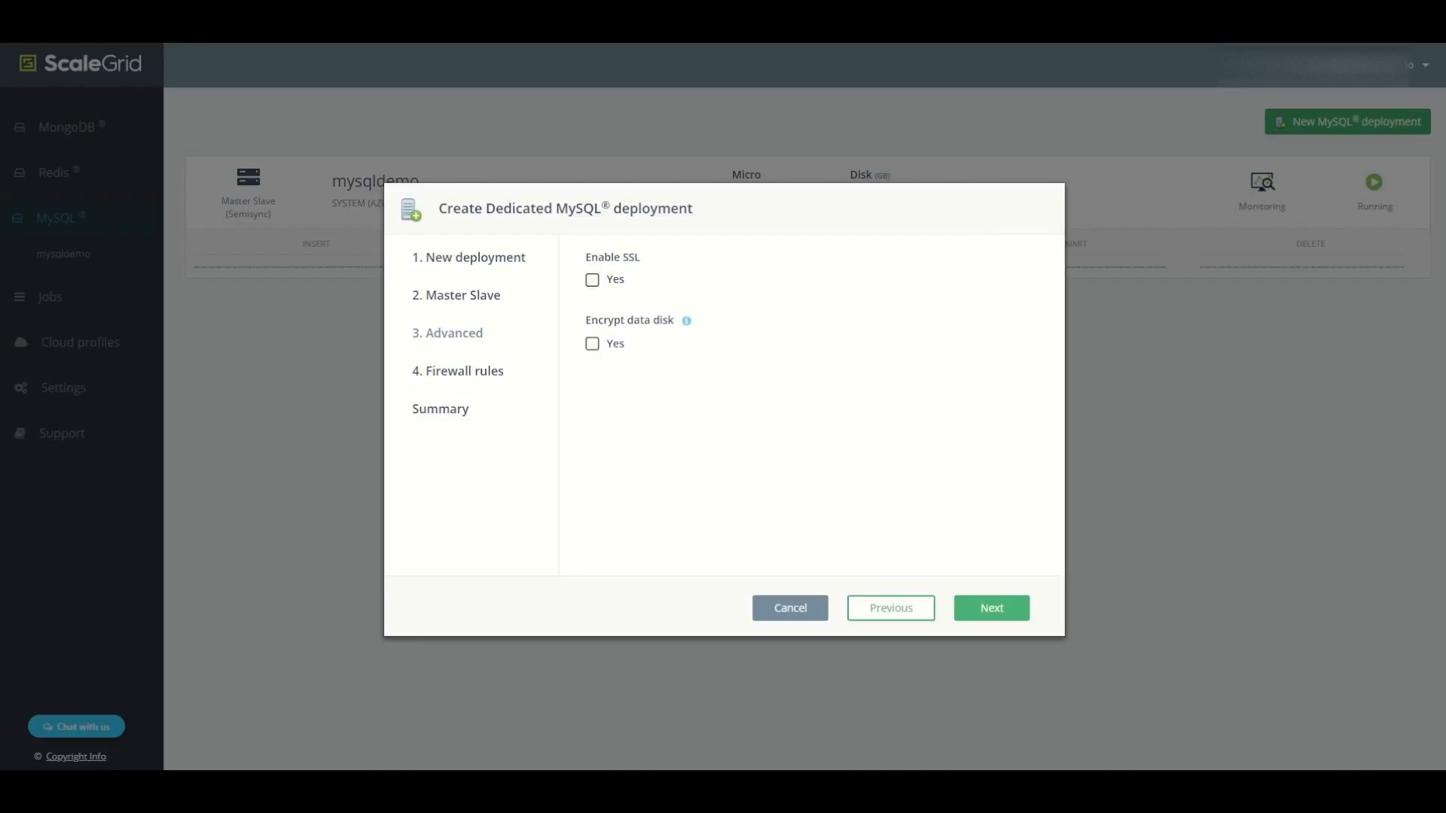
# Enable SSL and data disk encryption for the deployment.
pyautogui.click(593, 280)
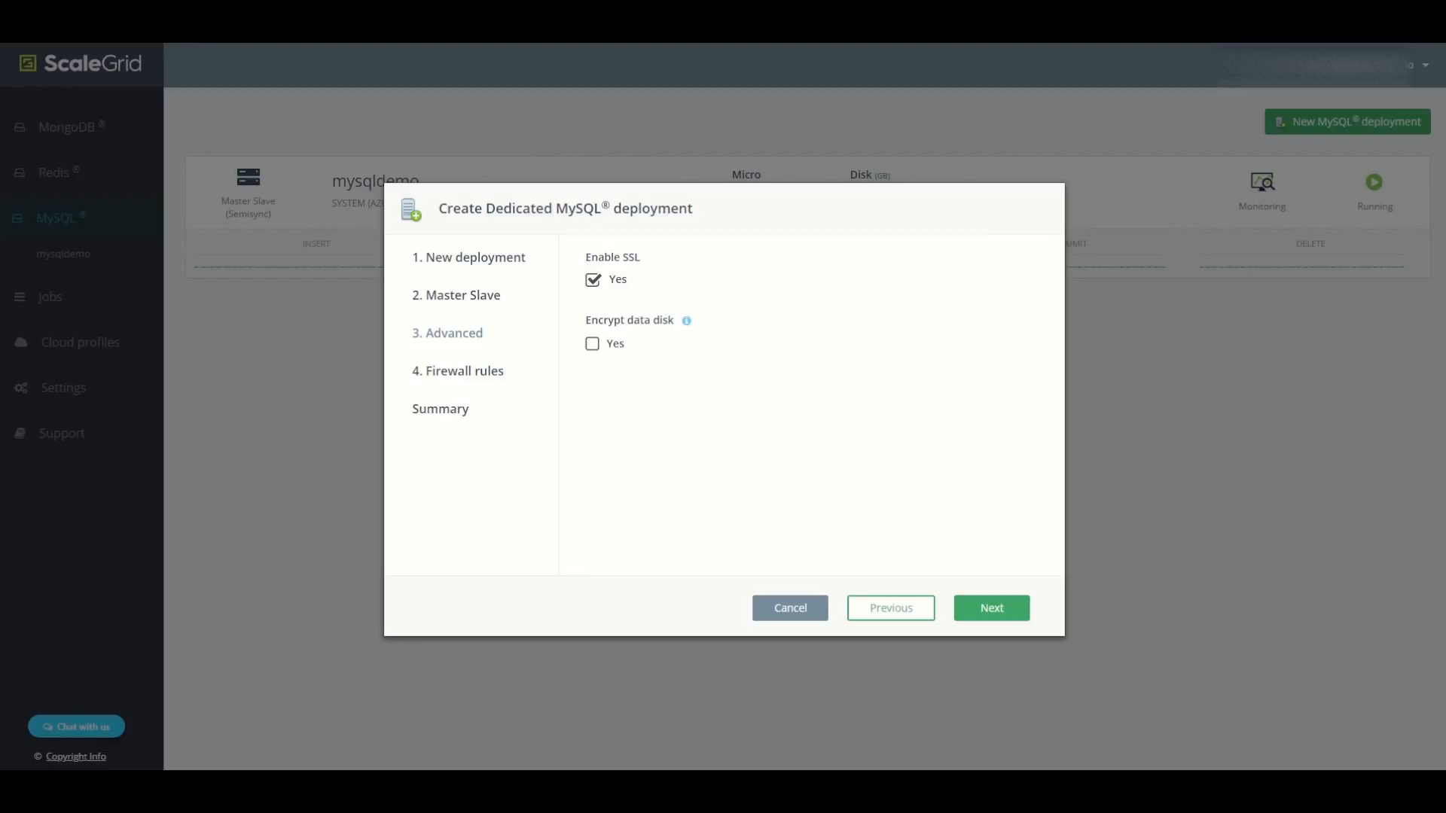
pyautogui.click(592, 344)
pyautogui.click(964, 606)
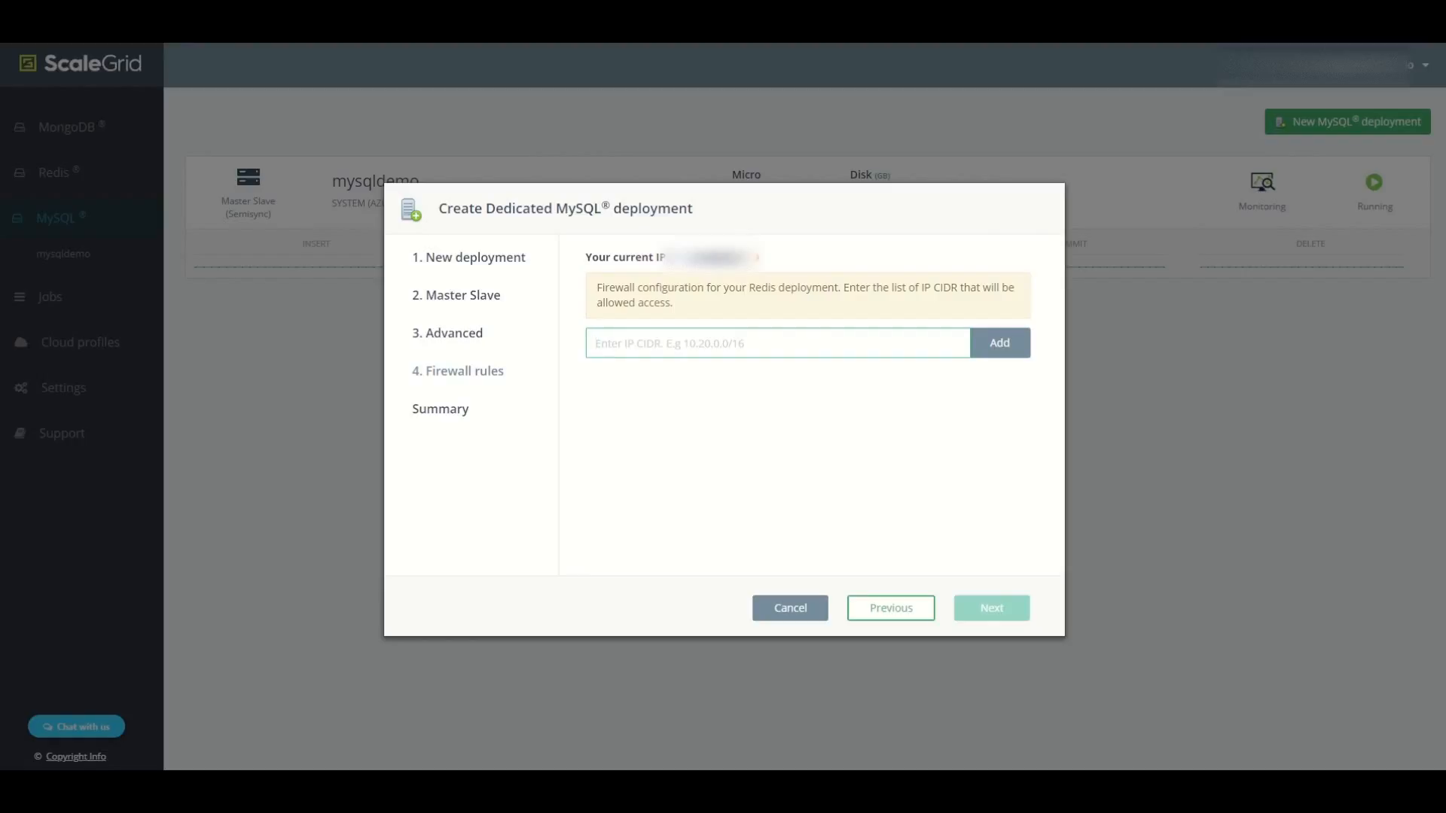
# Add the displayed current IP CIDR to the firewall rules, and cancel the deployment from the options summary.
pyautogui.moveTo(669, 258); pyautogui.dragTo(756, 258)
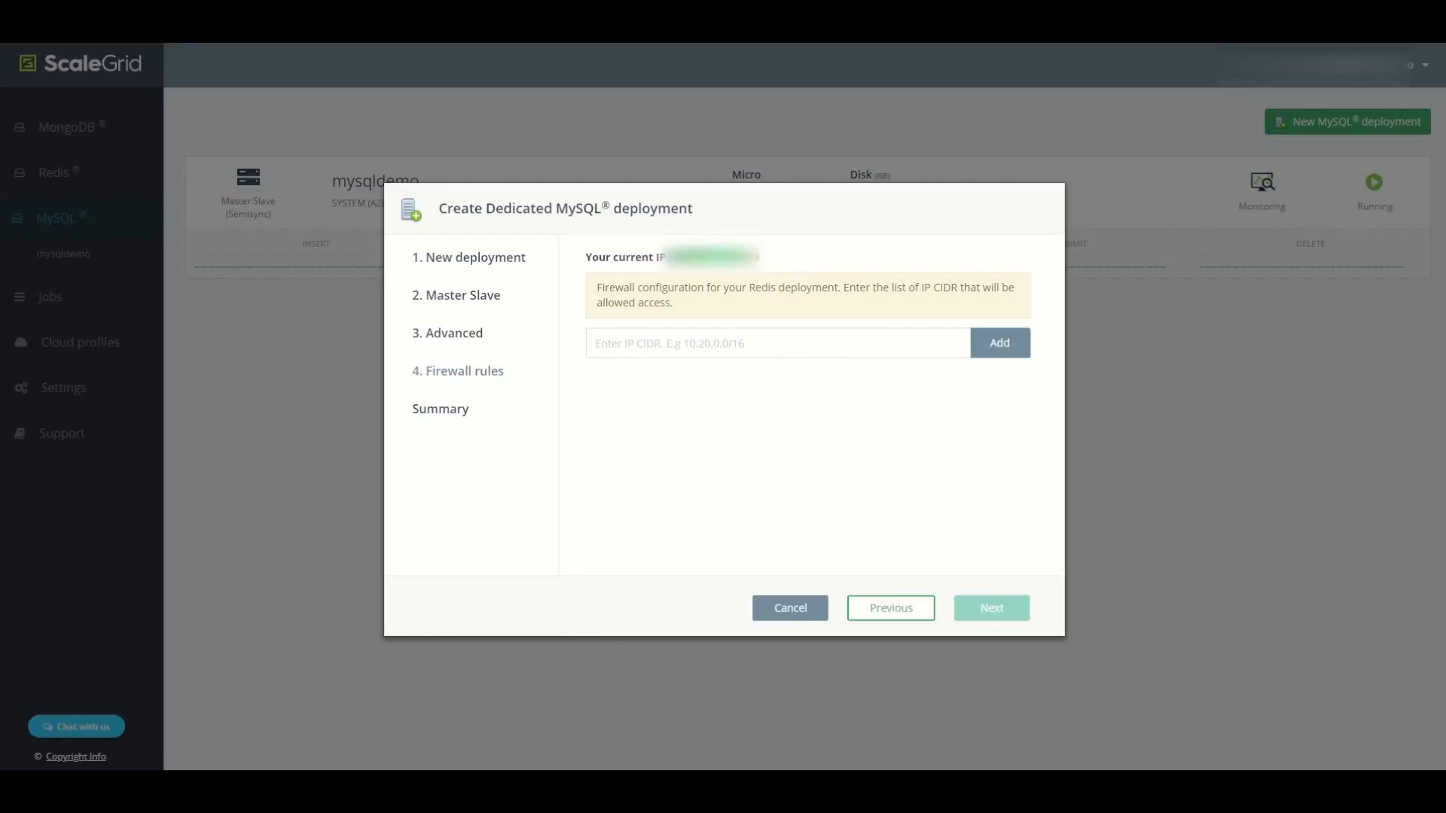
pyautogui.rightClick(713, 259)
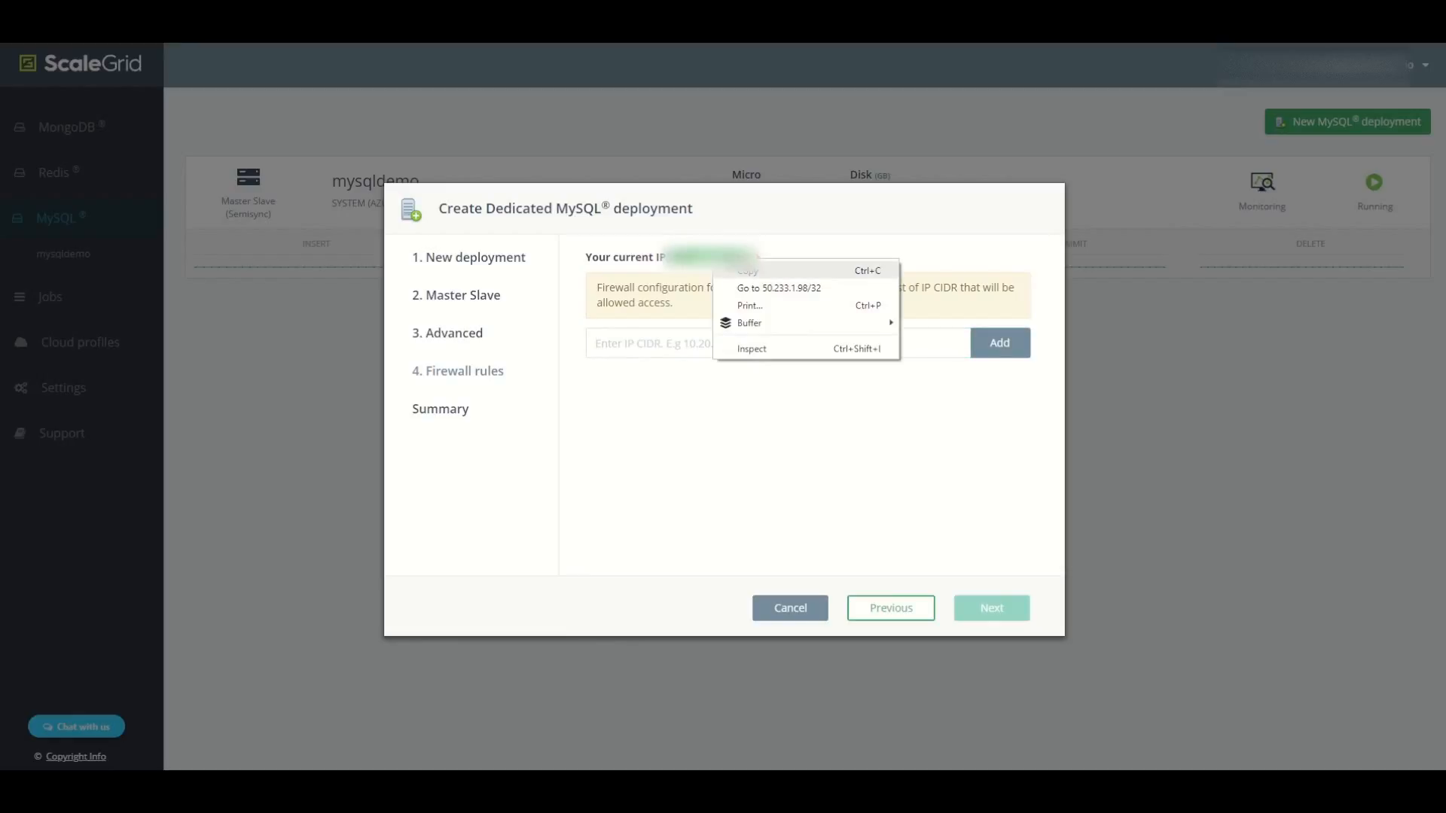
pyautogui.click(747, 271)
pyautogui.click(714, 343)
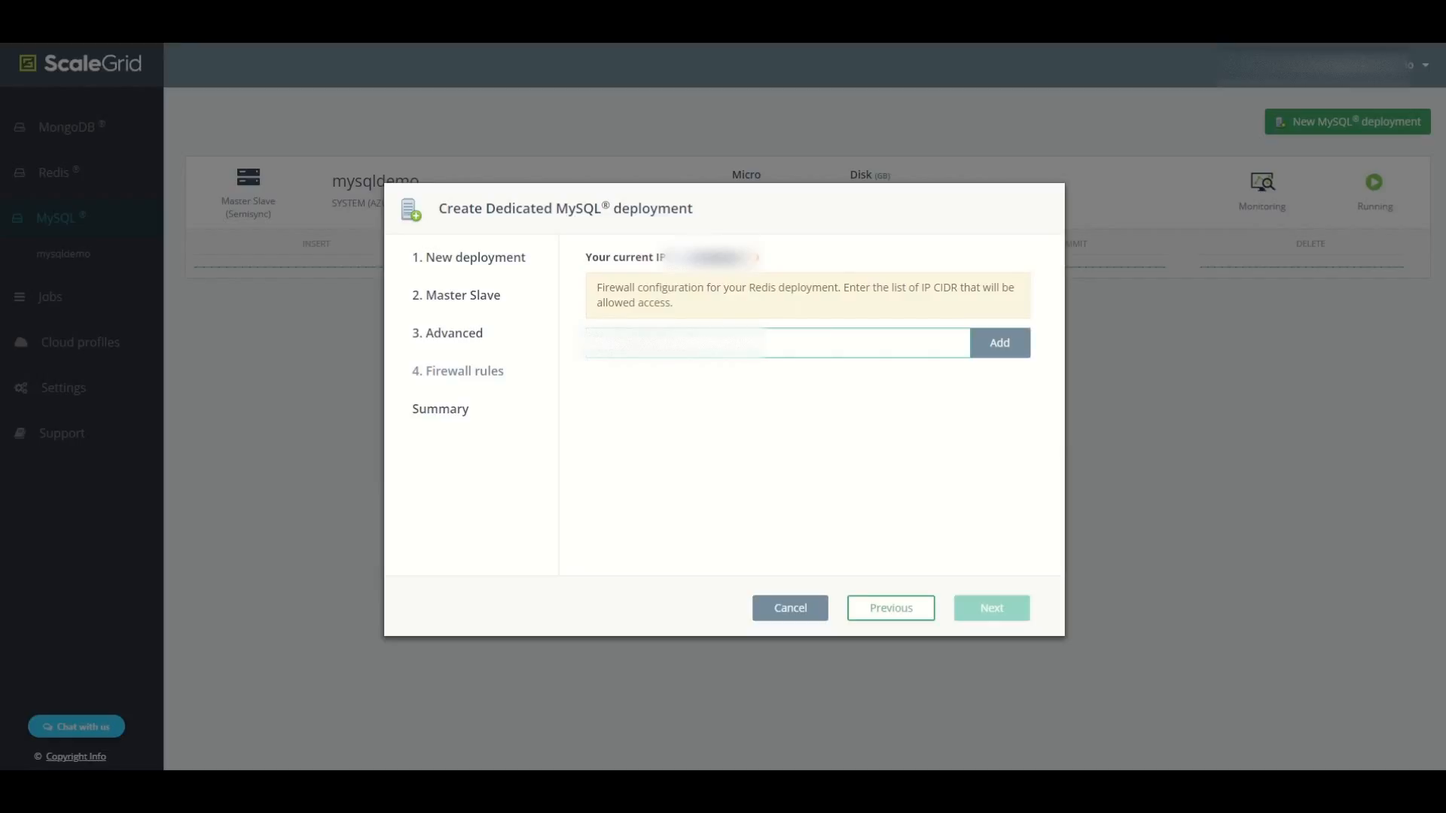
pyautogui.click(999, 343)
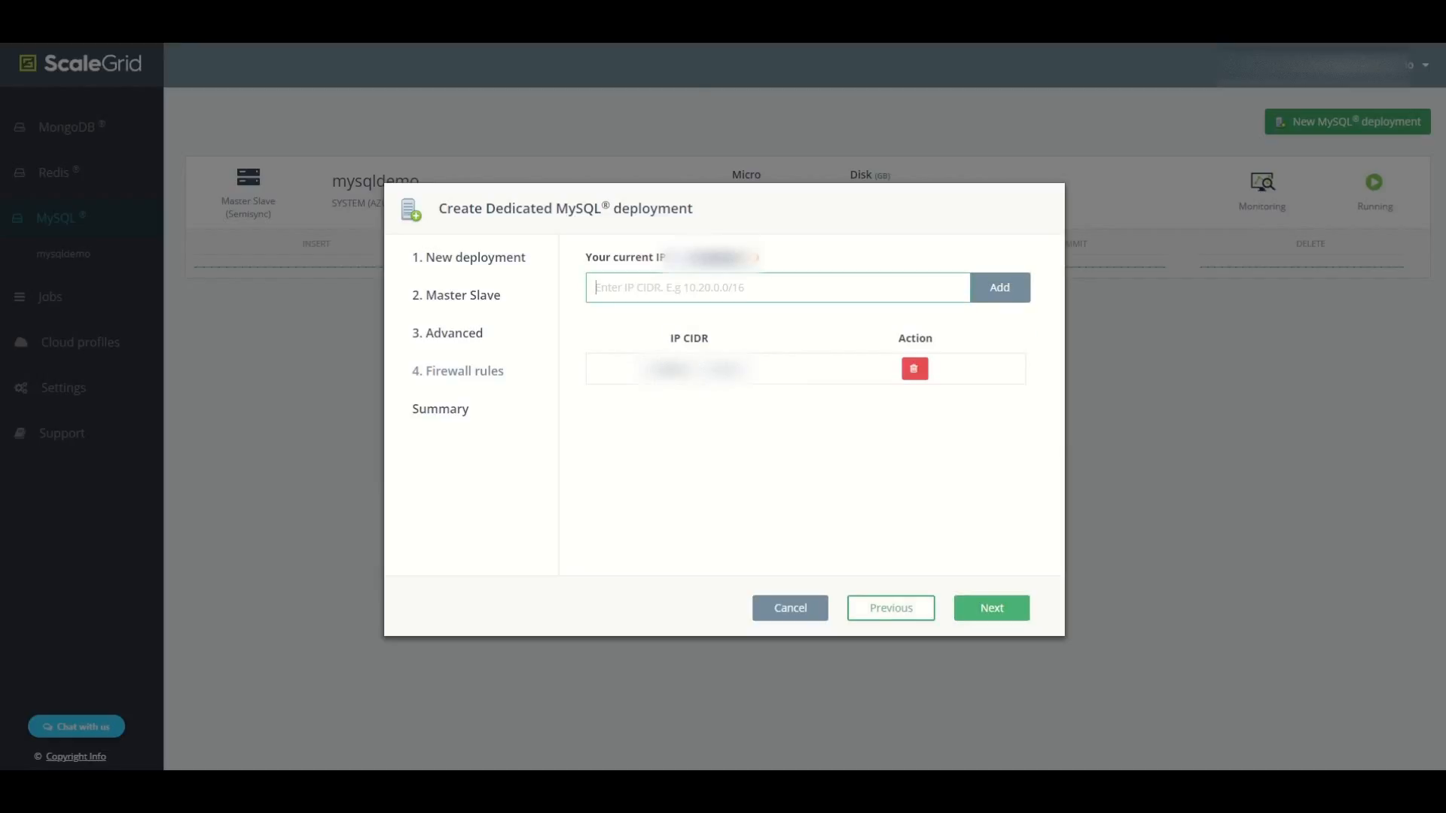
pyautogui.click(992, 609)
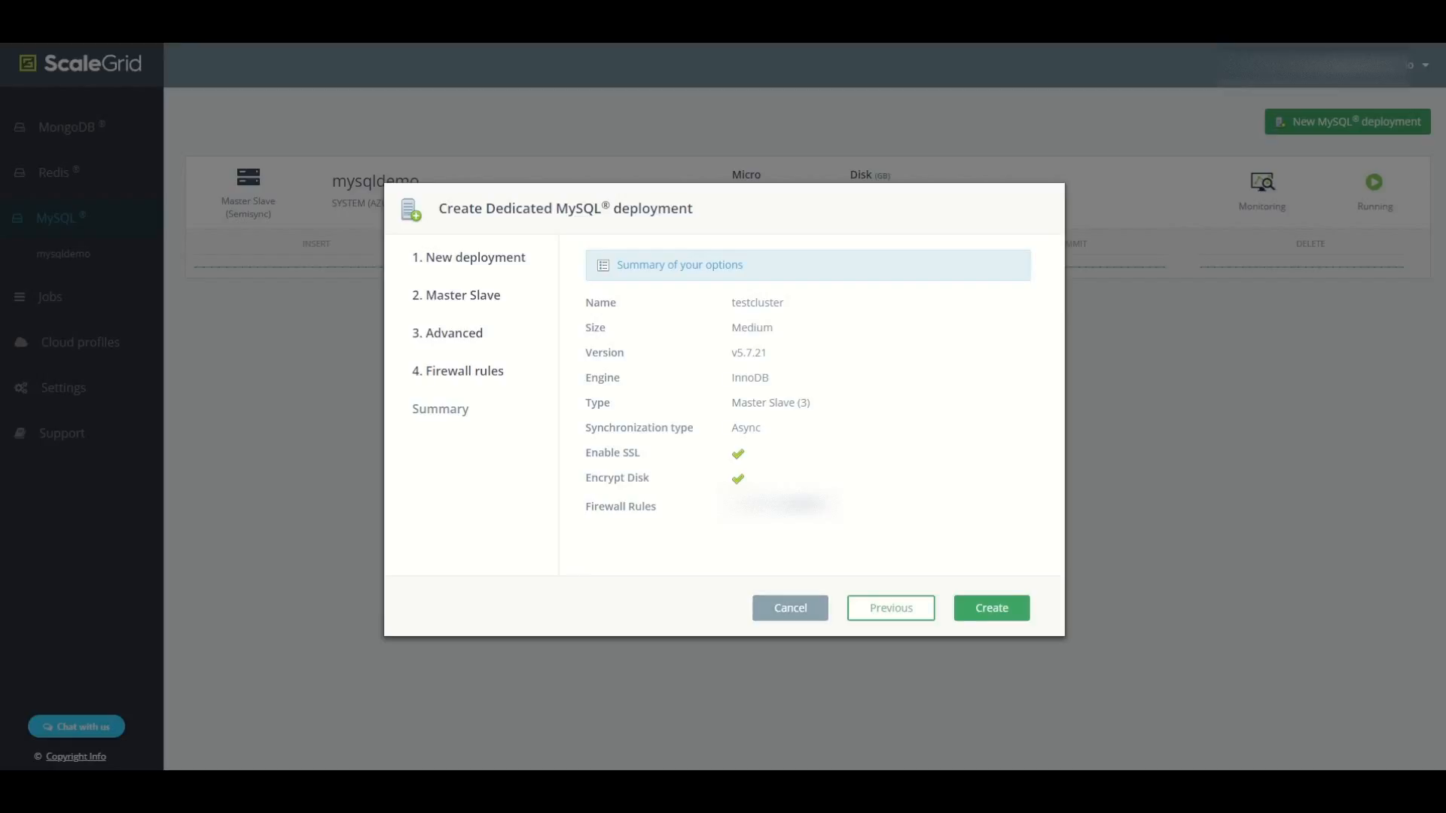
pyautogui.click(790, 608)
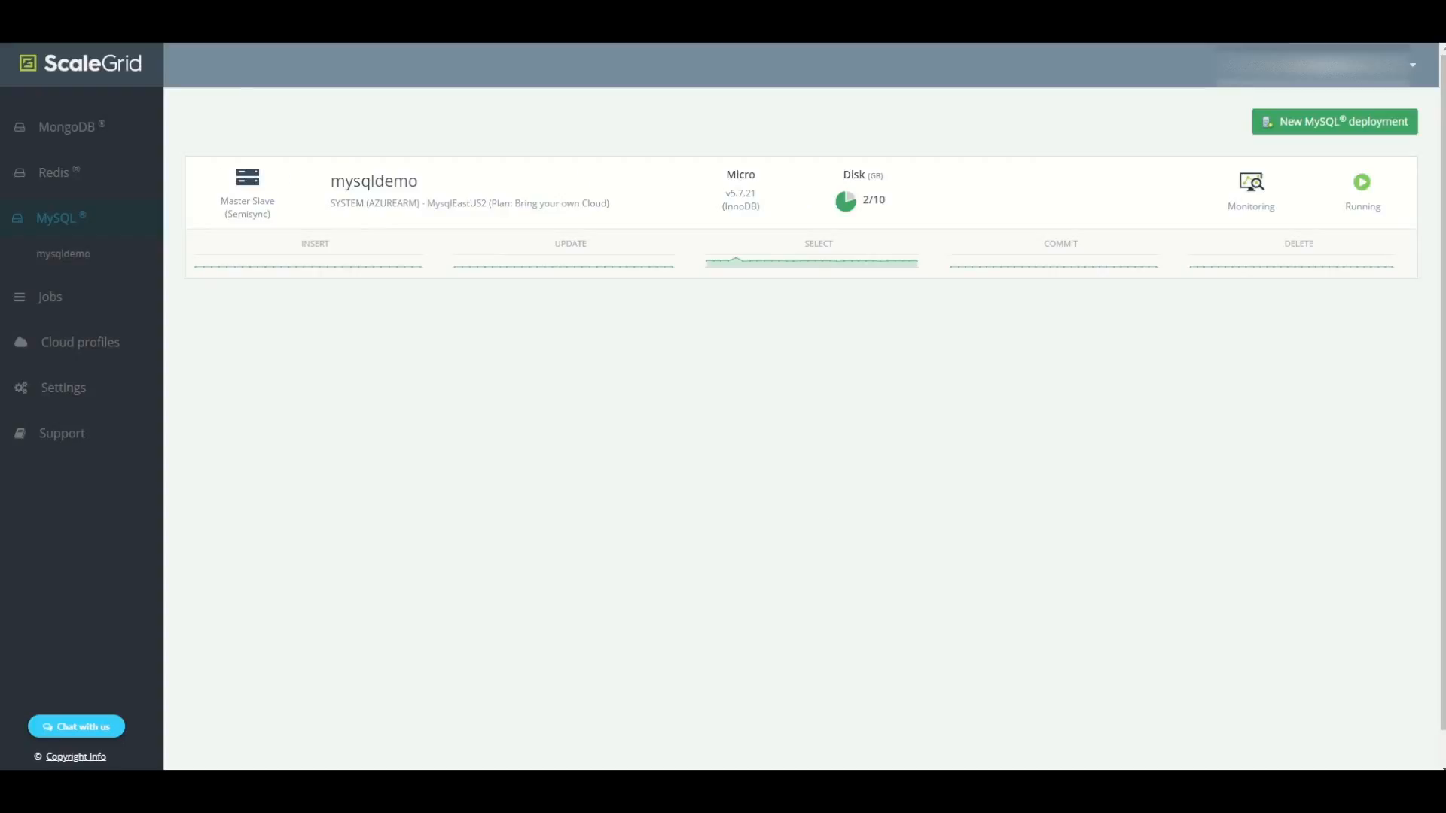
# Search the job history for "create" and view the details of the Create MySQL deployment job for mysqldemo.
pyautogui.click(50, 297)
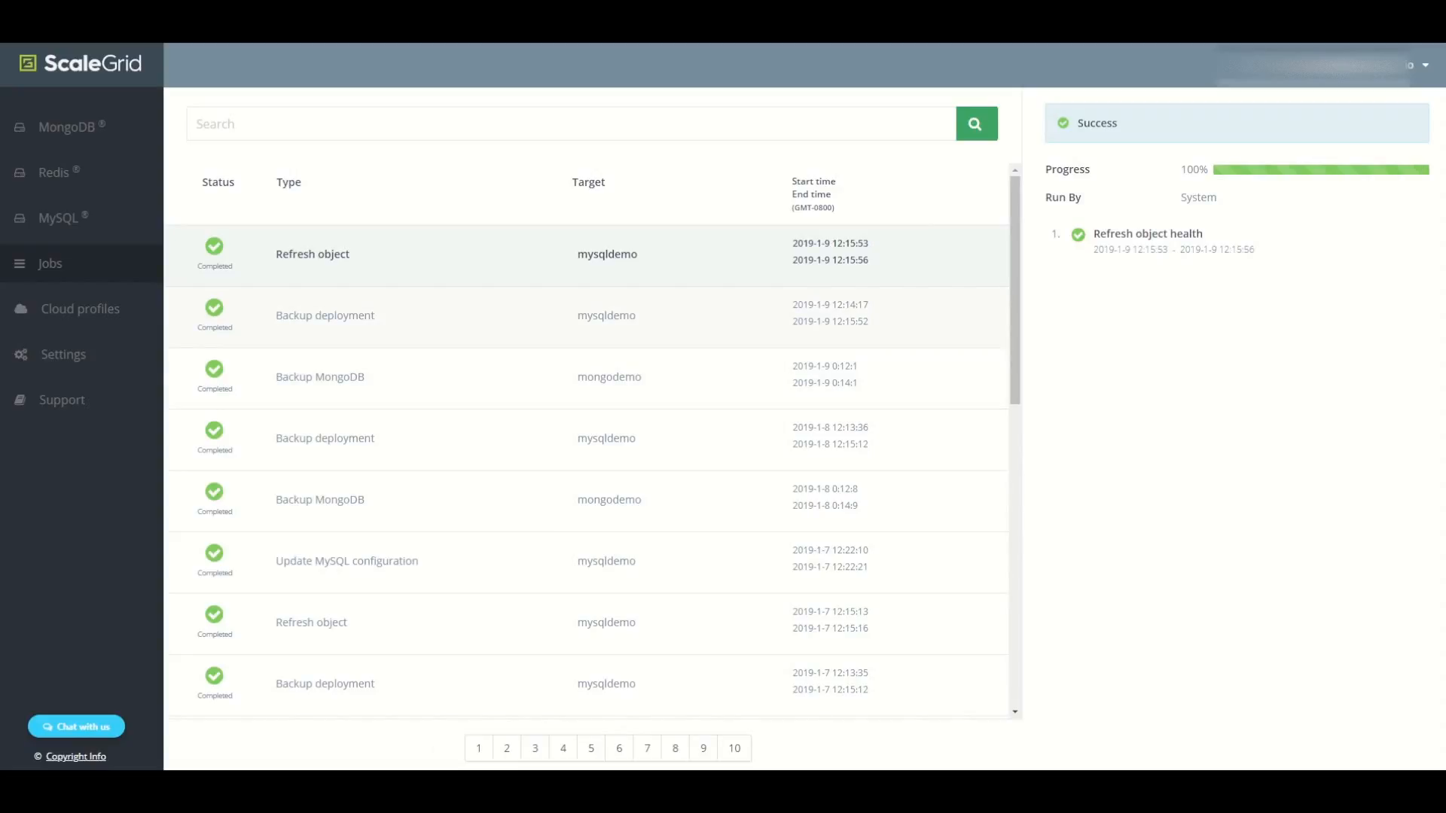
pyautogui.moveTo(1015, 287)
pyautogui.mouseDown()
pyautogui.moveTo(1016, 435)
pyautogui.moveTo(1016, 287)
pyautogui.mouseUp()
pyautogui.click(571, 124)
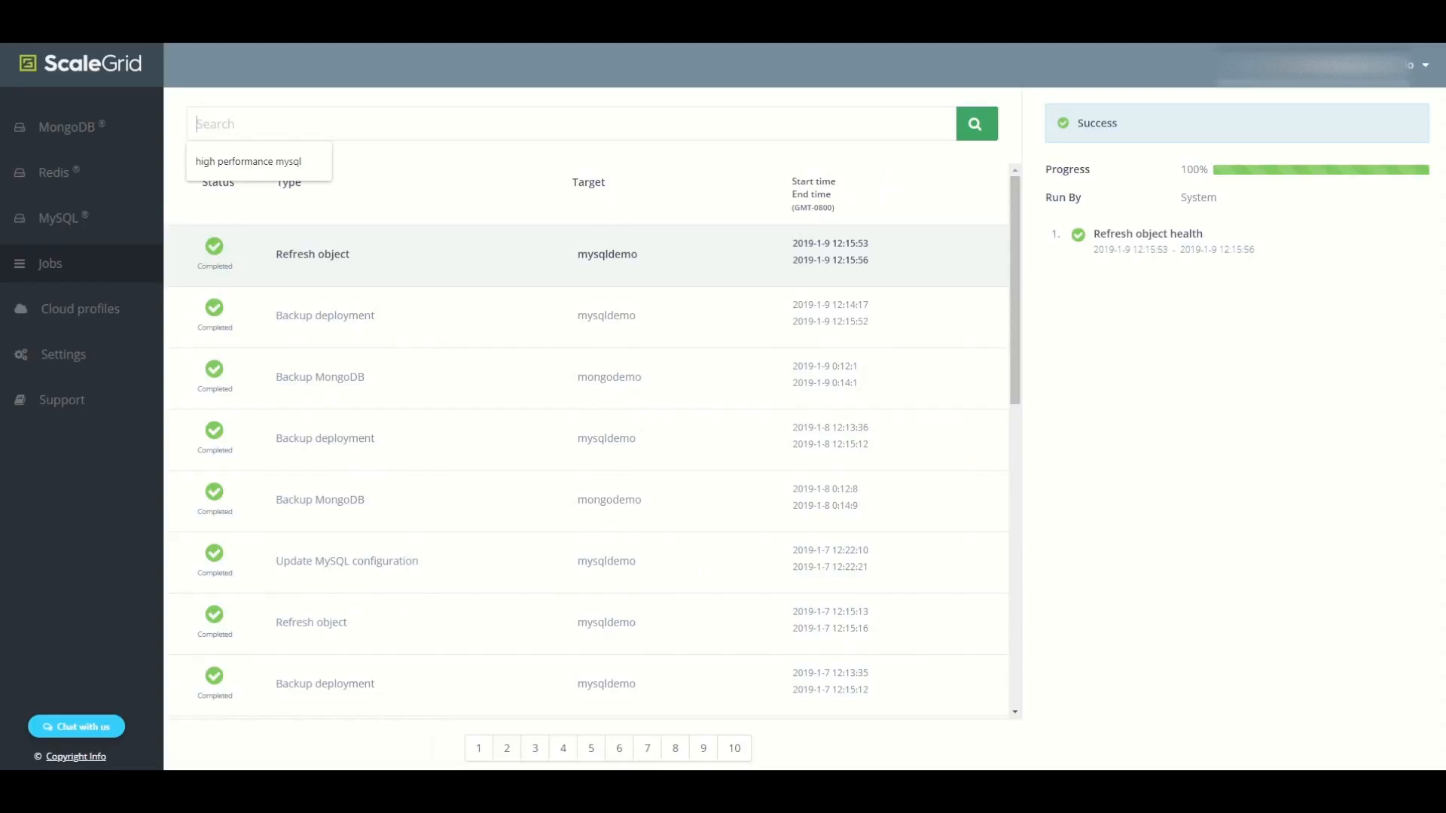
pyautogui.write('create')
pyautogui.press('Return')
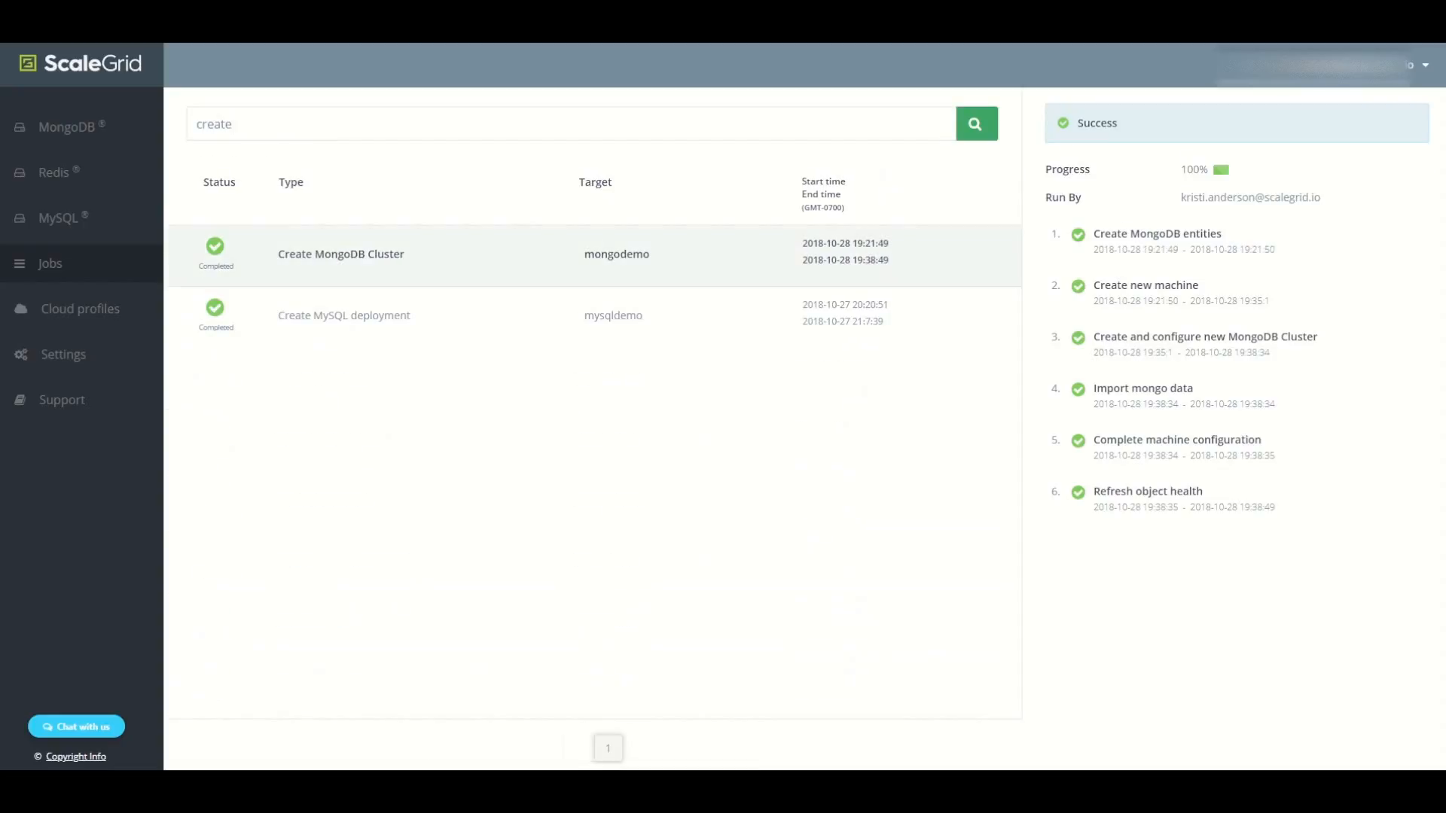
pyautogui.click(528, 316)
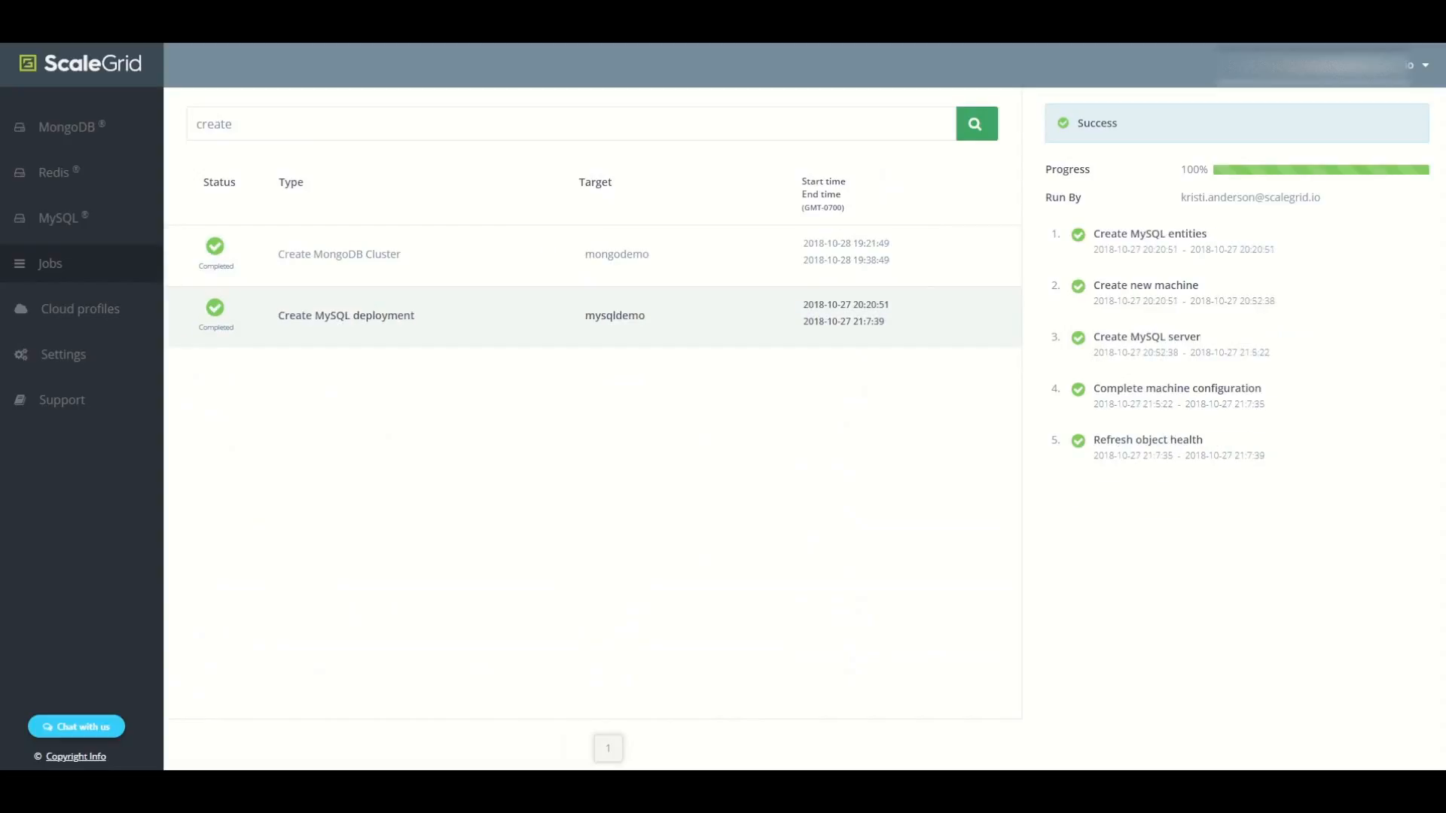